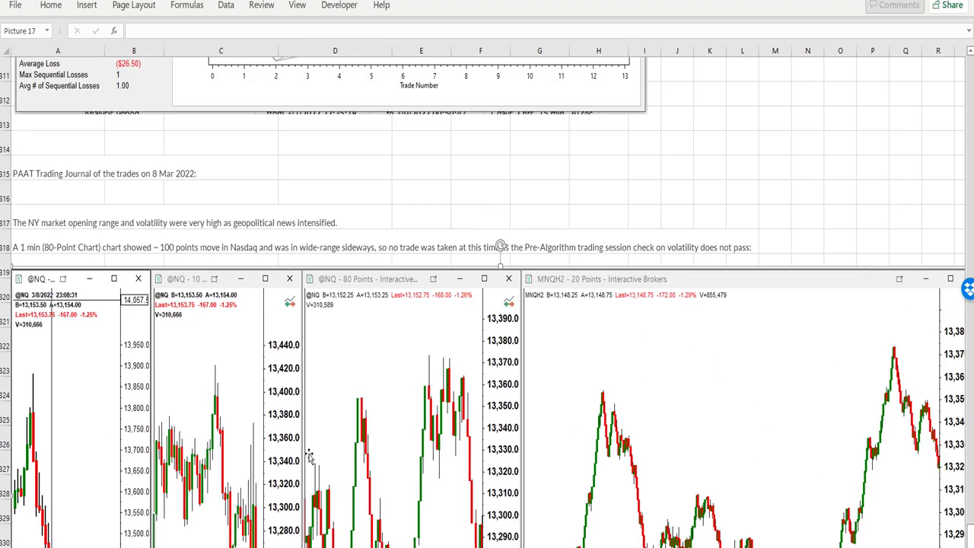
Review the 8 Mar 2022 journal charts and examine the marked trade on the MNQH2 20-point chart
{"action": "scroll", "coordinate": [309, 457], "scroll_direction": "down", "scroll_amount": 4}
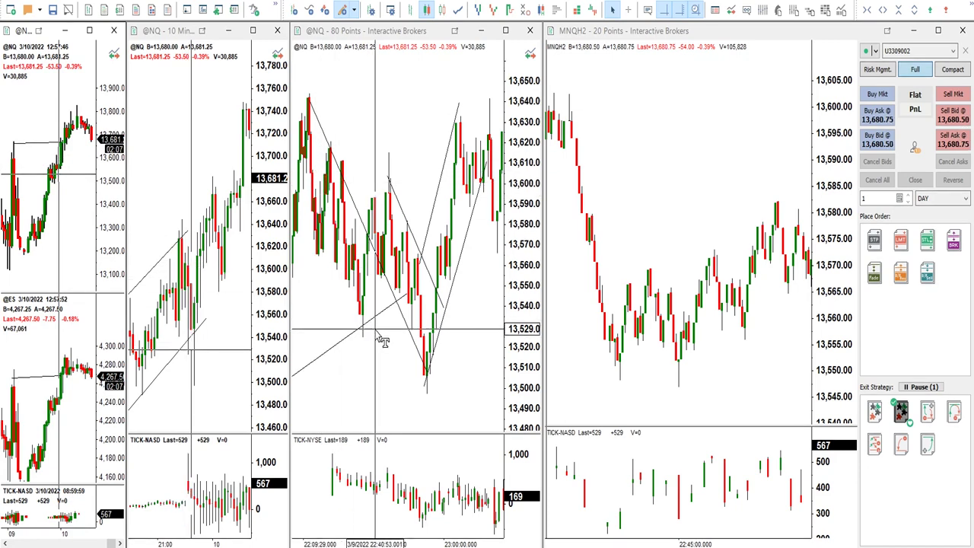
{"action": "scroll", "coordinate": [382, 341], "scroll_direction": "up", "scroll_amount": 3}
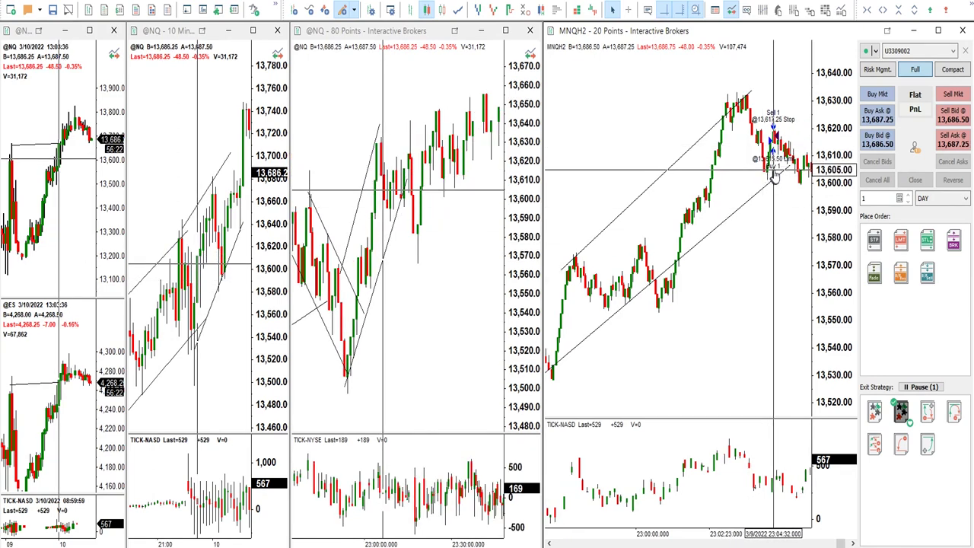
{"action": "left_click", "coordinate": [790, 172]}
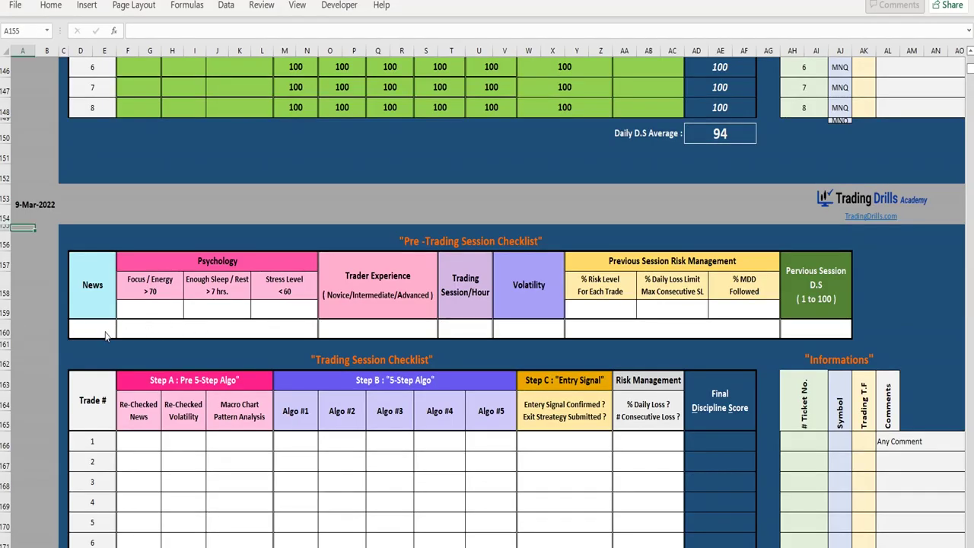
Set News and Volatility to YES in the 9-Mar-2022 Pre-Trading Session Checklist
{"action": "left_click", "coordinate": [108, 329]}
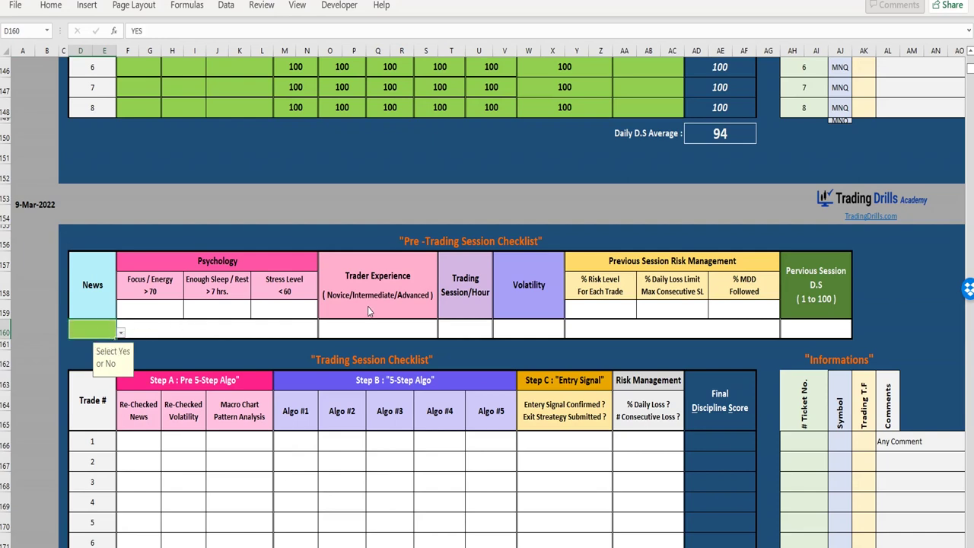
{"action": "left_click", "coordinate": [535, 331]}
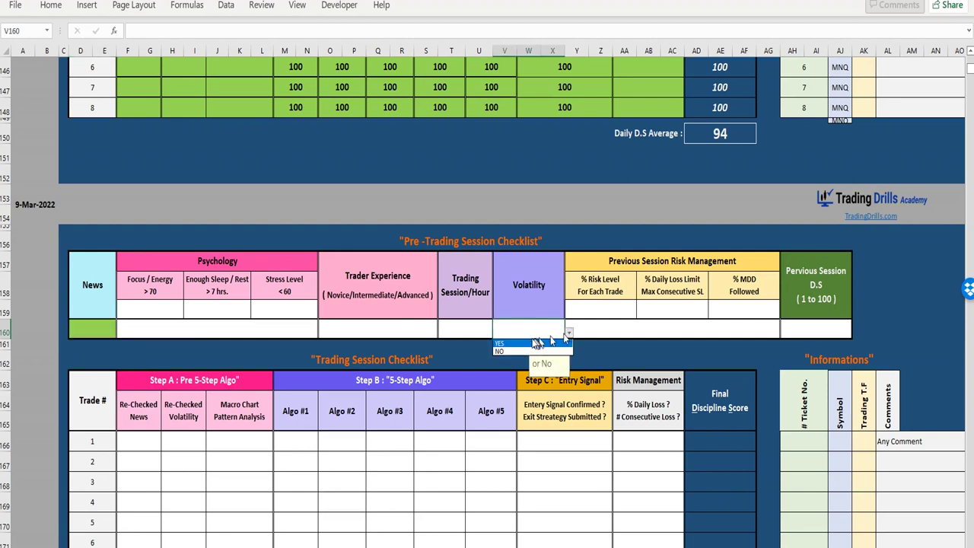
{"action": "left_click", "coordinate": [533, 344]}
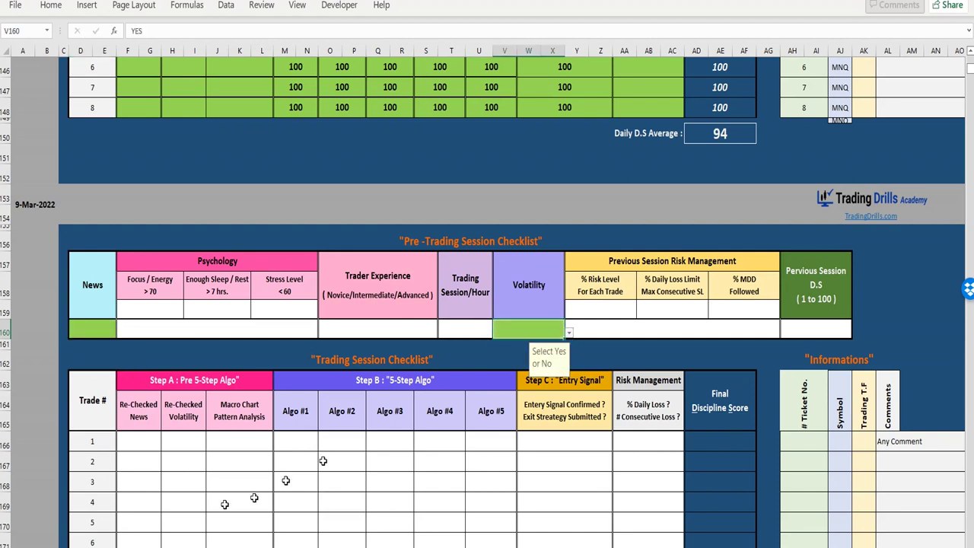
Set Re-Checked News, Re-Checked Volatility and Macro Chart Pattern Analysis to YES for trade 1
{"action": "left_click", "coordinate": [152, 448]}
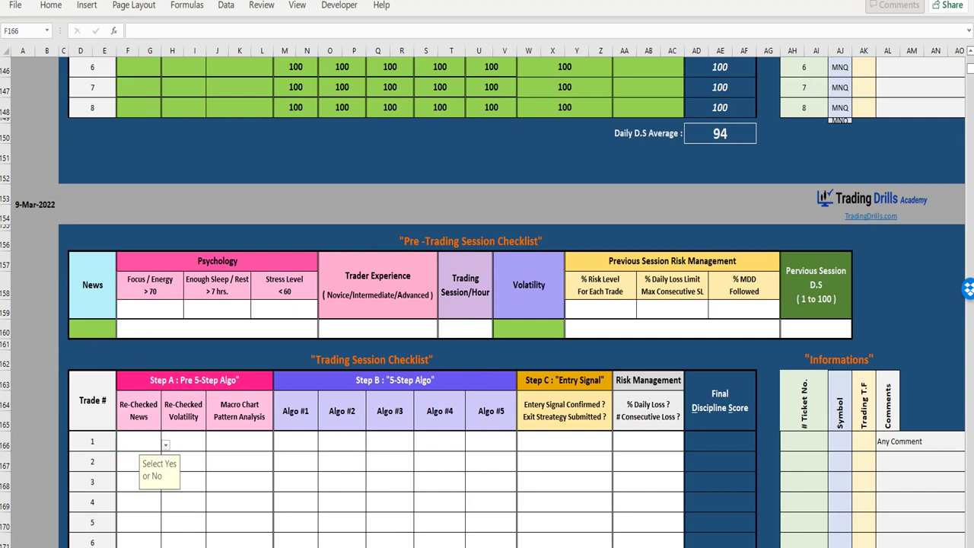
{"action": "type", "text": "YES"}
{"action": "key", "text": "Tab"}
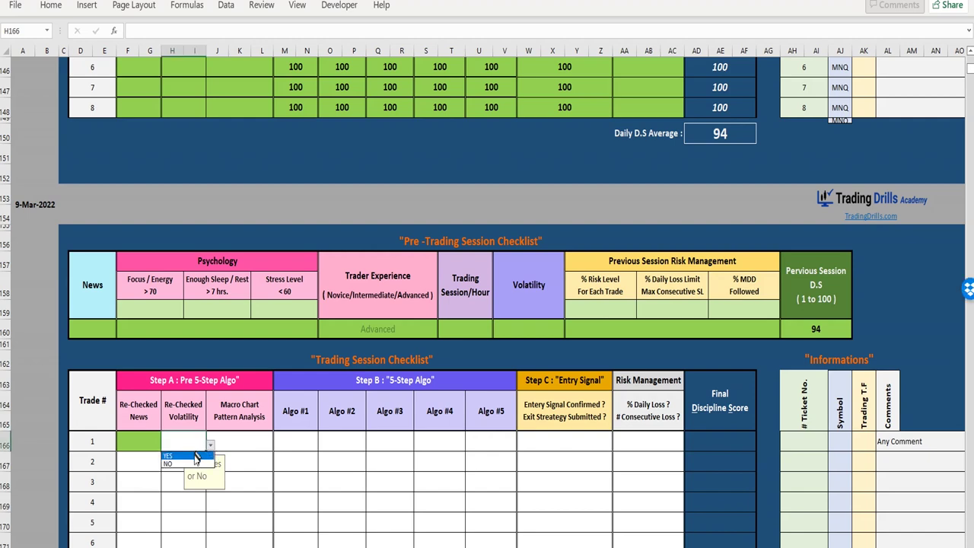
{"action": "left_click", "coordinate": [264, 443]}
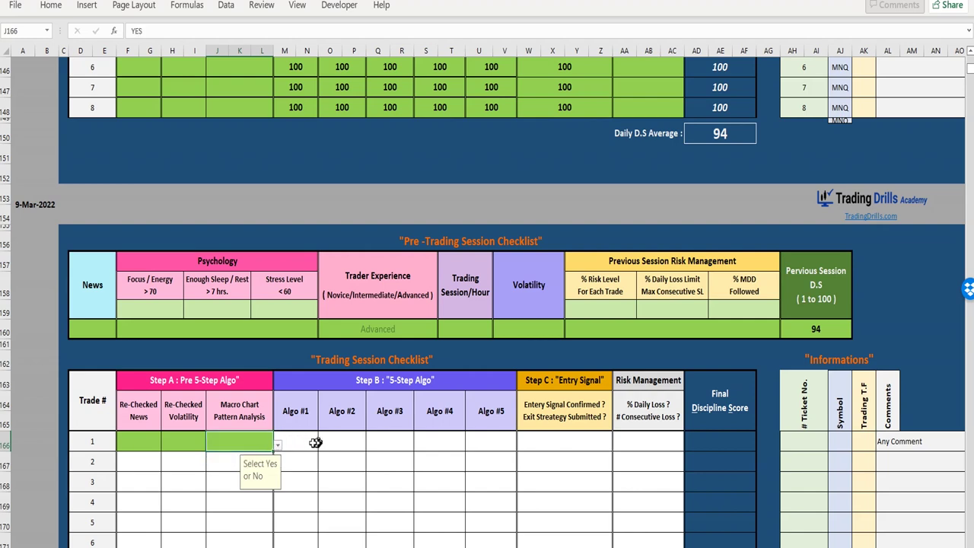
Enter a score of 100 for Algo #1 of trade 1 and copy it to Algo #2 and Algo #3
{"action": "left_click", "coordinate": [302, 444]}
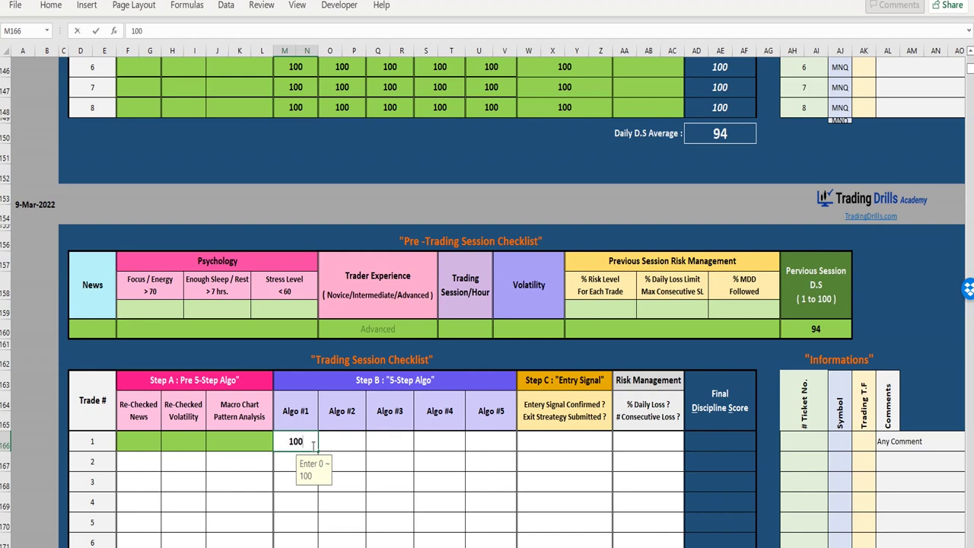
{"action": "key", "text": "Return"}
{"action": "key", "text": "Right"}
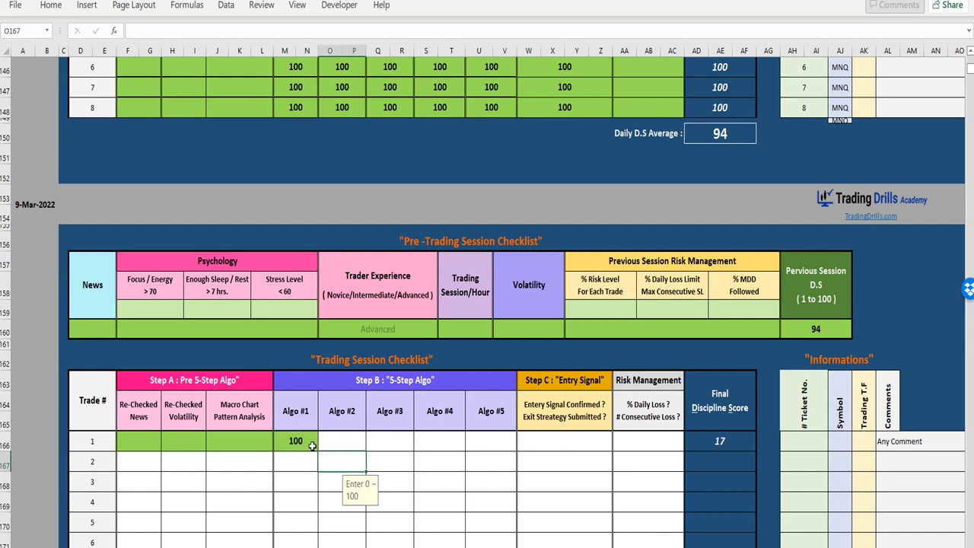
{"action": "left_click", "coordinate": [312, 446]}
{"action": "key", "text": "ctrl+c"}
{"action": "left_click", "coordinate": [342, 436]}
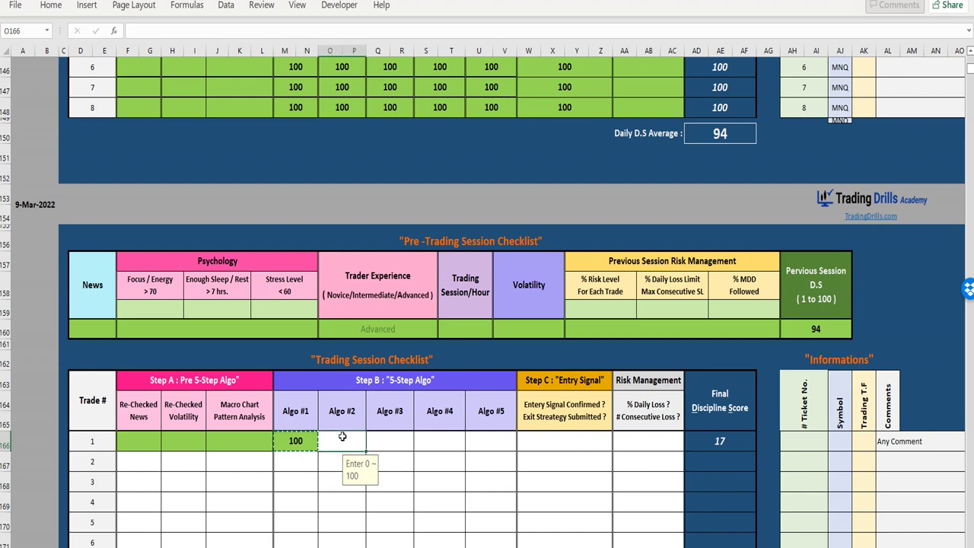
{"action": "left_click", "coordinate": [383, 447]}
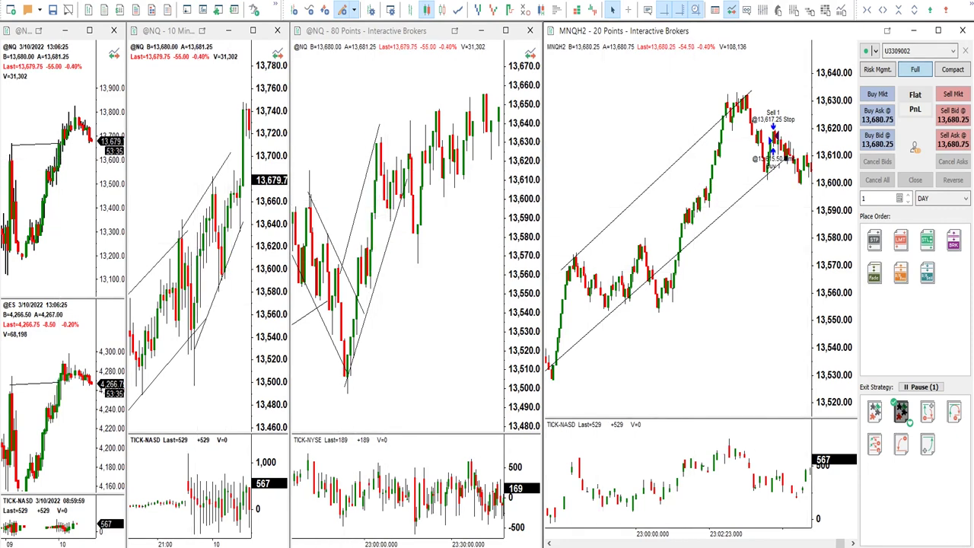
{"action": "key", "text": "ctrl+v"}
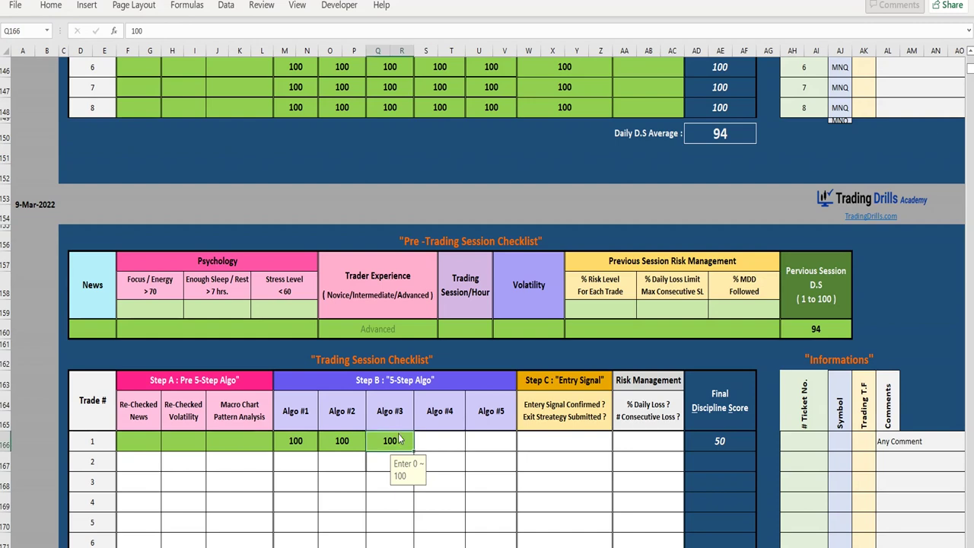
Copy the score of 100 to Algo #4, Algo #5 and the Step C Entry Signal of trade 1
{"action": "left_click", "coordinate": [440, 442]}
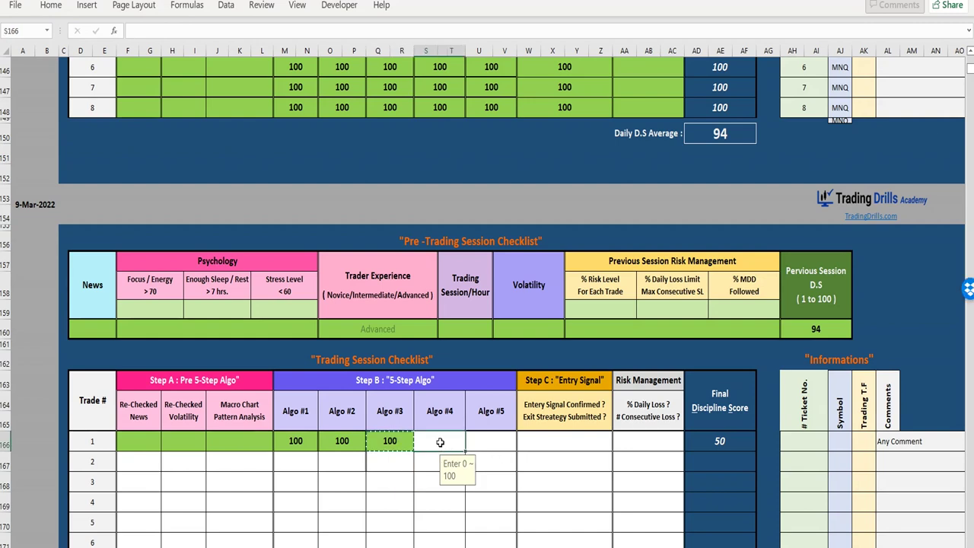
{"action": "left_click", "coordinate": [483, 440]}
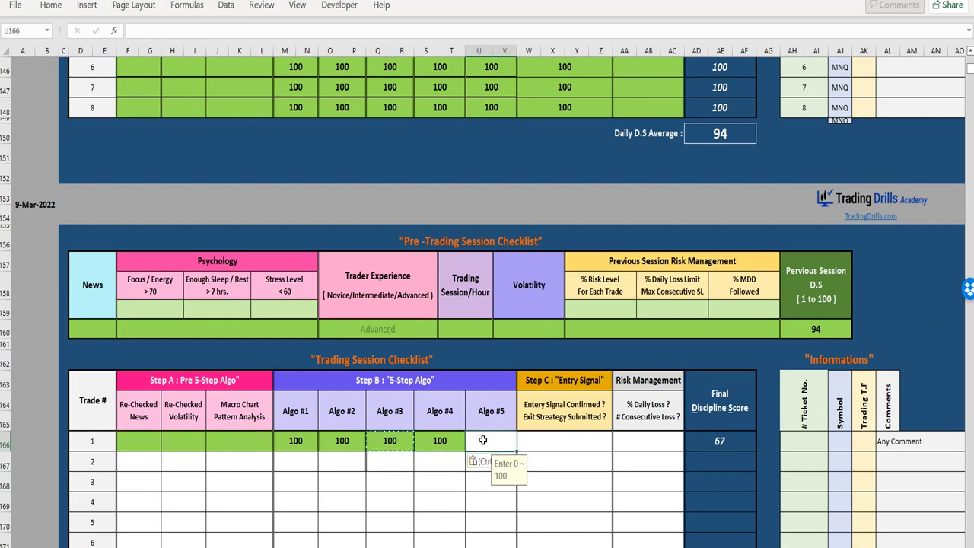
{"action": "left_click", "coordinate": [555, 449]}
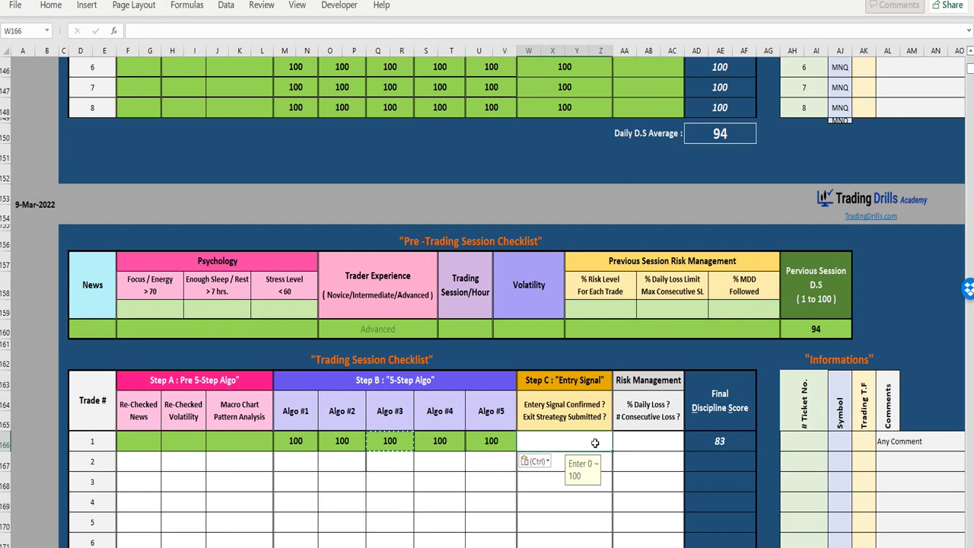
{"action": "key", "text": "ctrl+v"}
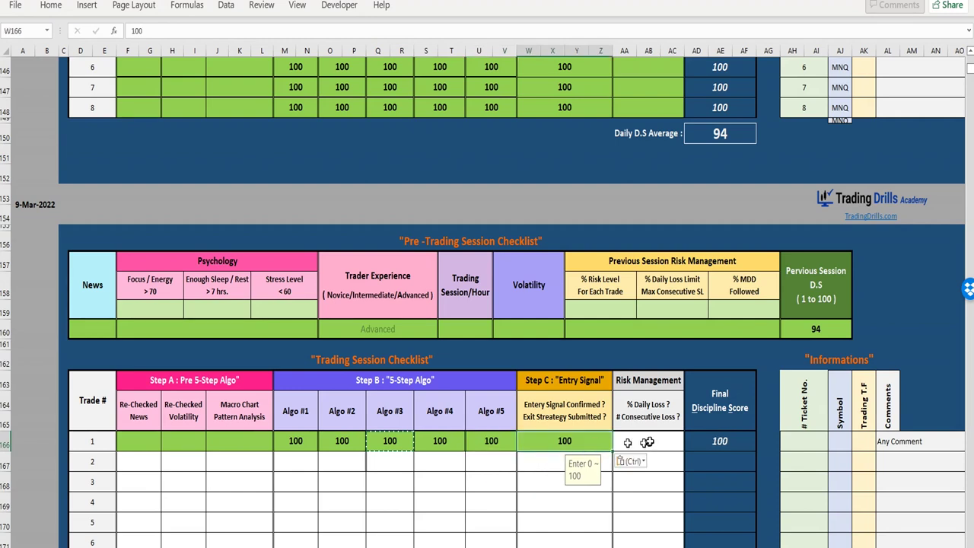
Set trade 1's Risk Management check to YES and fill in its ticket number and the symbol MNQ
{"action": "left_click", "coordinate": [650, 442]}
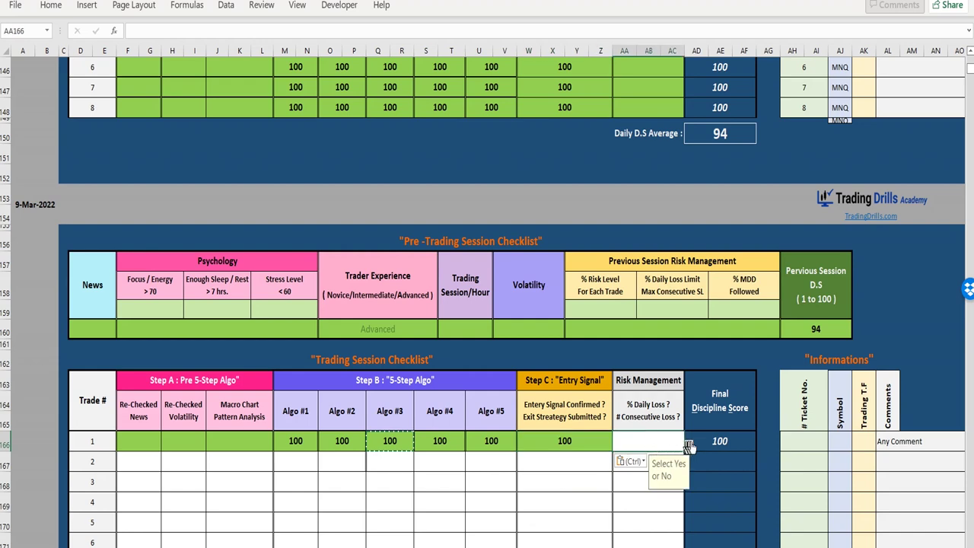
{"action": "left_click", "coordinate": [642, 458]}
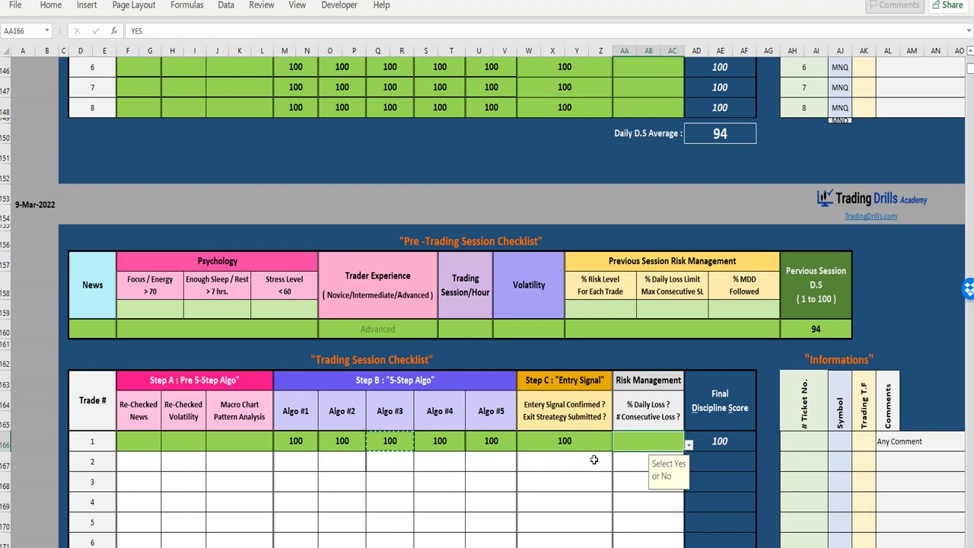
{"action": "left_click", "coordinate": [820, 441]}
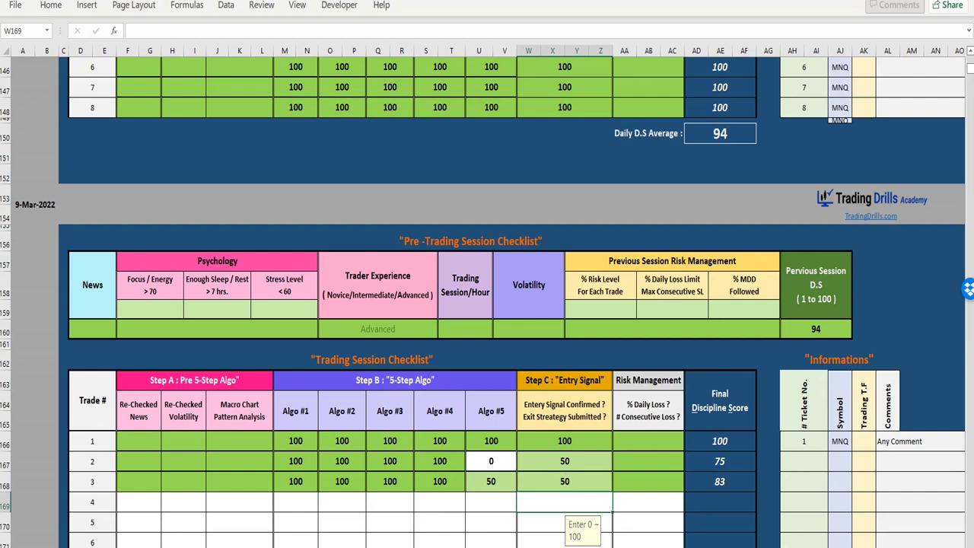
Set Re-Checked Volatility to NO for trade 4 in the Trading Session Checklist
{"action": "scroll", "coordinate": [487, 342], "scroll_direction": "down", "scroll_amount": 2}
{"action": "left_click", "coordinate": [440, 414]}
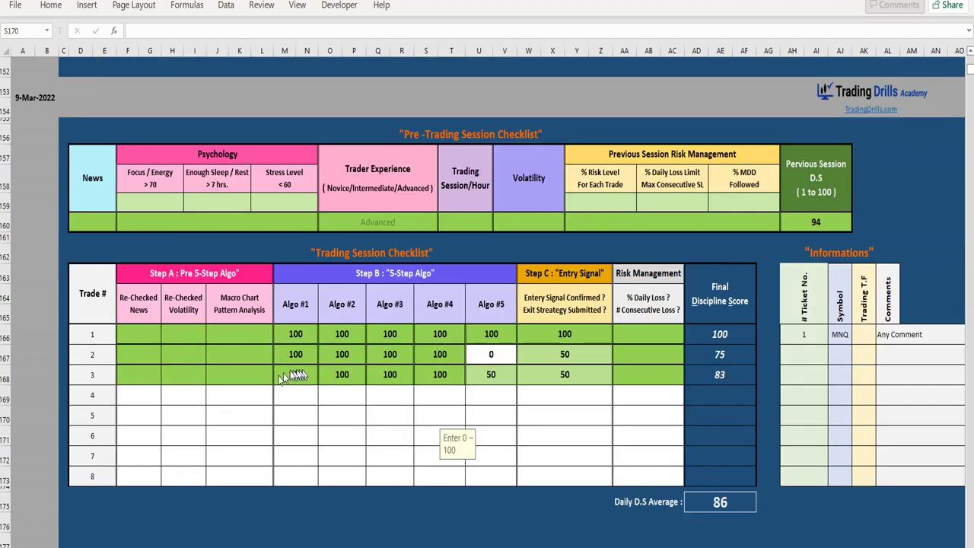
{"action": "left_click", "coordinate": [187, 402]}
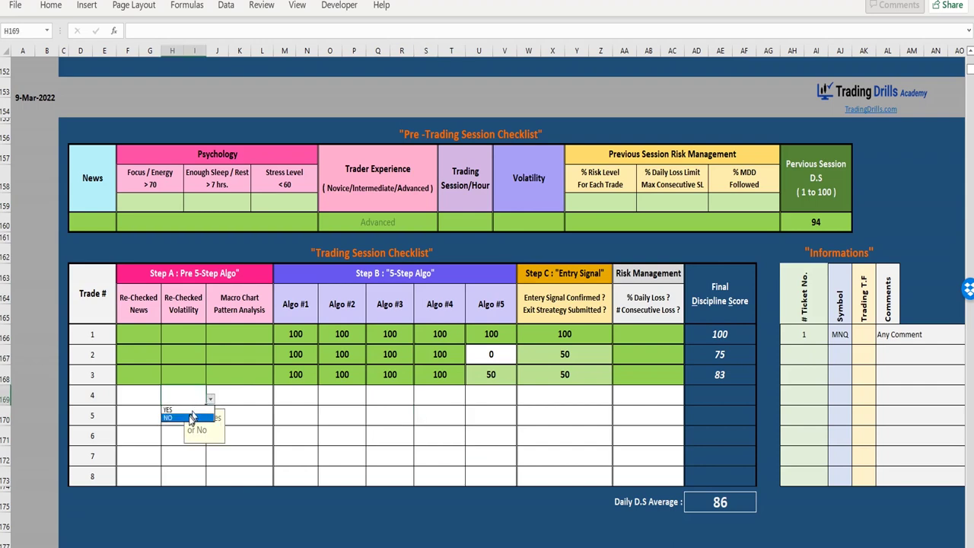
{"action": "left_click", "coordinate": [247, 405]}
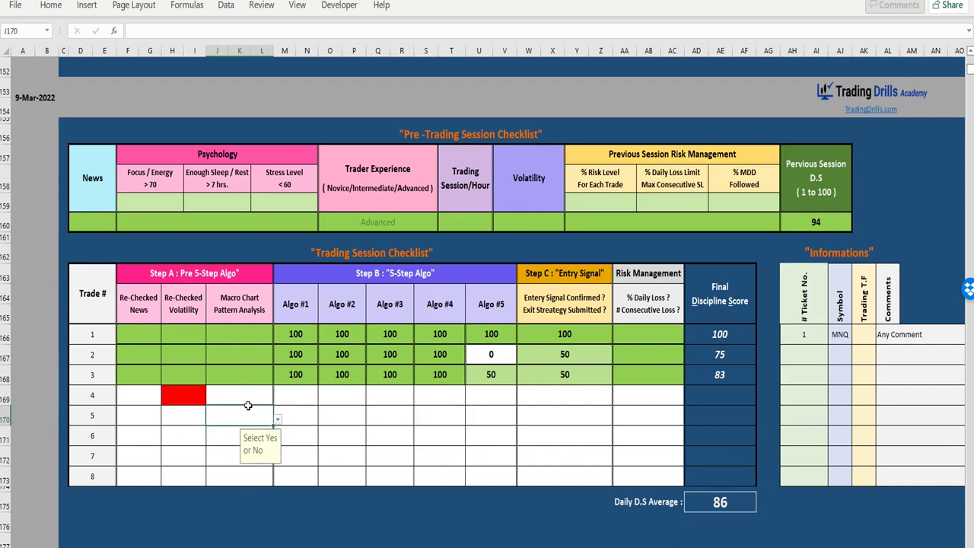
{"action": "left_click", "coordinate": [262, 400]}
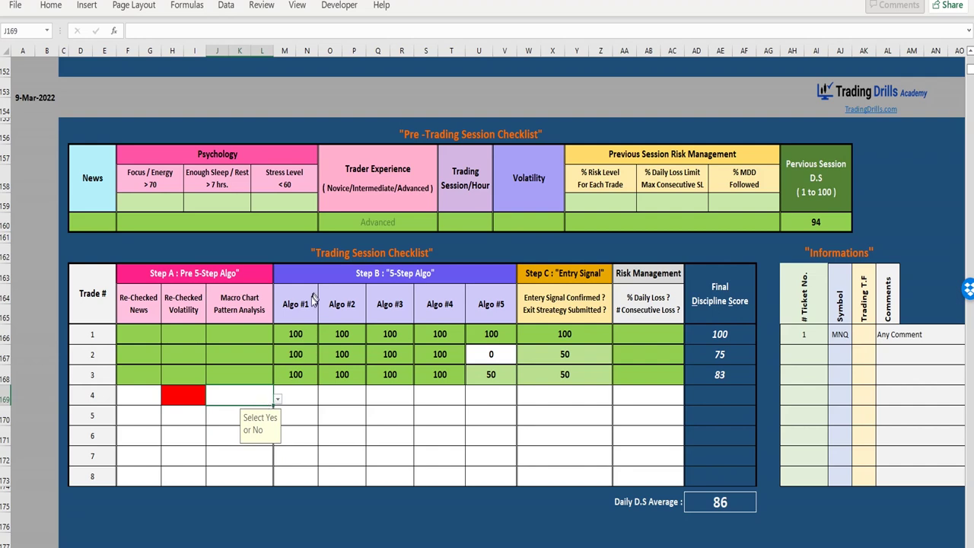
{"action": "left_click", "coordinate": [299, 402]}
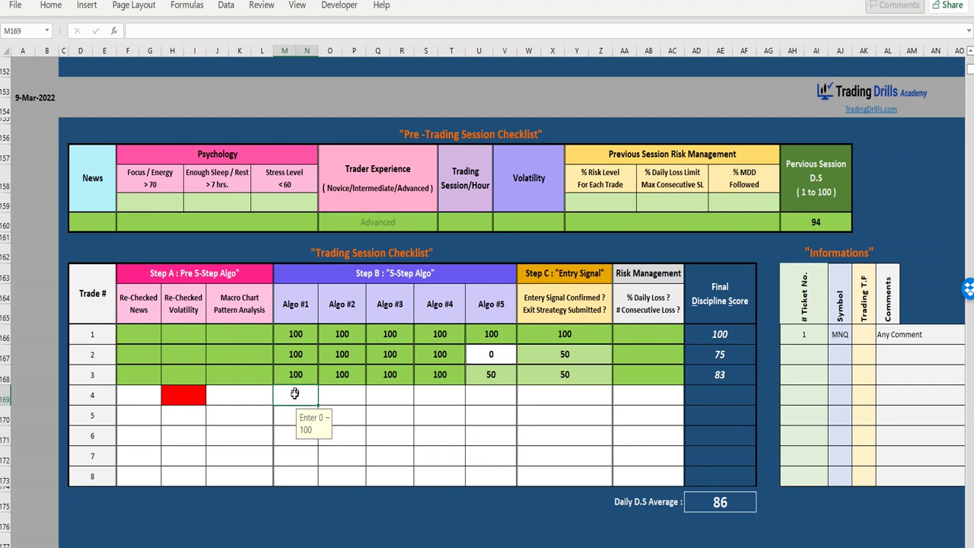
{"action": "left_click", "coordinate": [242, 402]}
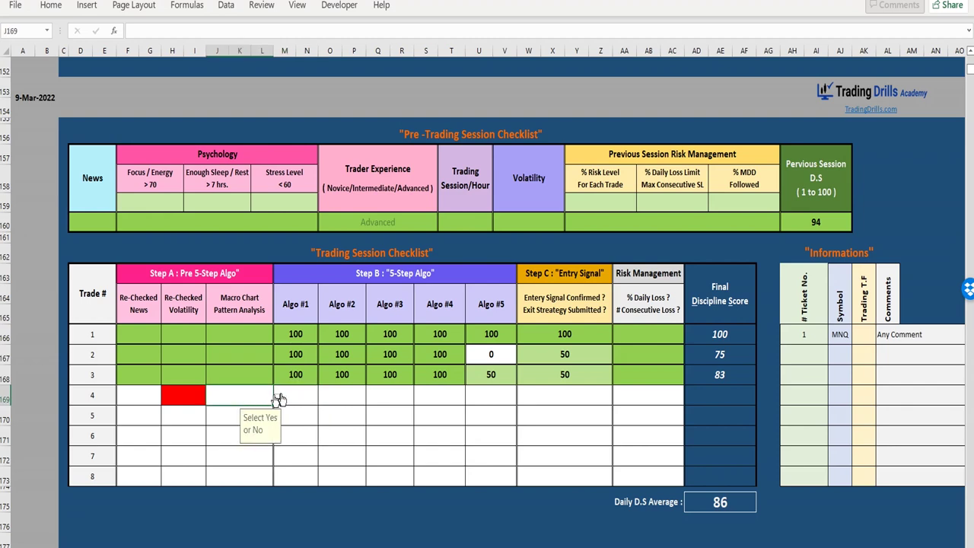
{"action": "left_click_drag", "start_coordinate": [347, 394], "coordinate": [247, 396]}
{"action": "left_click_drag", "start_coordinate": [397, 399], "coordinate": [262, 402]}
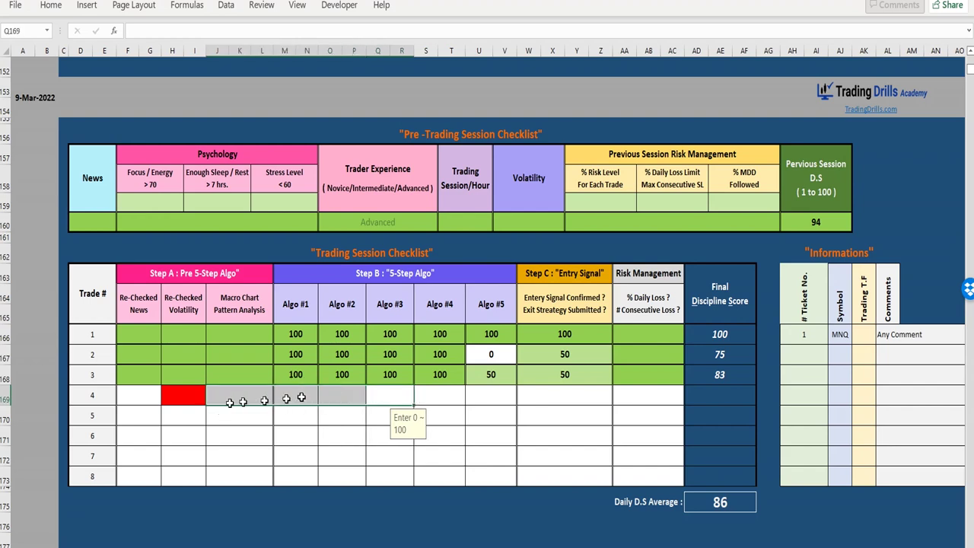
{"action": "left_click", "coordinate": [346, 396]}
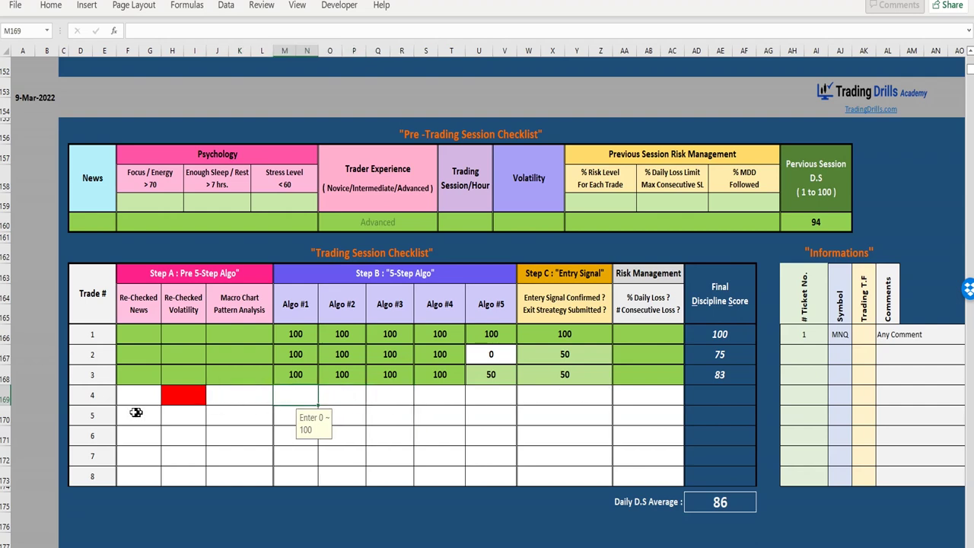
{"action": "left_click", "coordinate": [178, 396]}
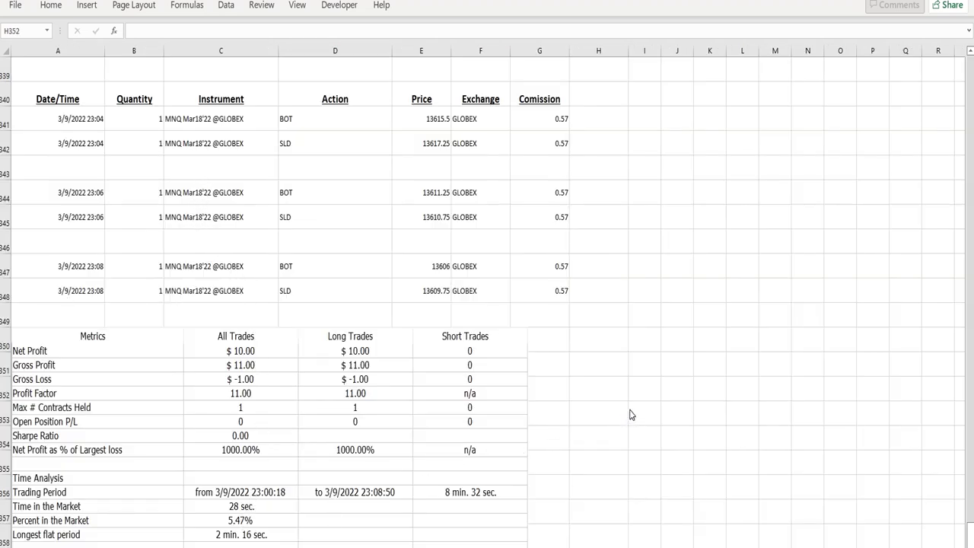
Examine the performance metrics, time analysis and trade analysis of the 9 Mar 2022 trades in the journal
{"action": "scroll", "coordinate": [629, 410], "scroll_direction": "down", "scroll_amount": 4}
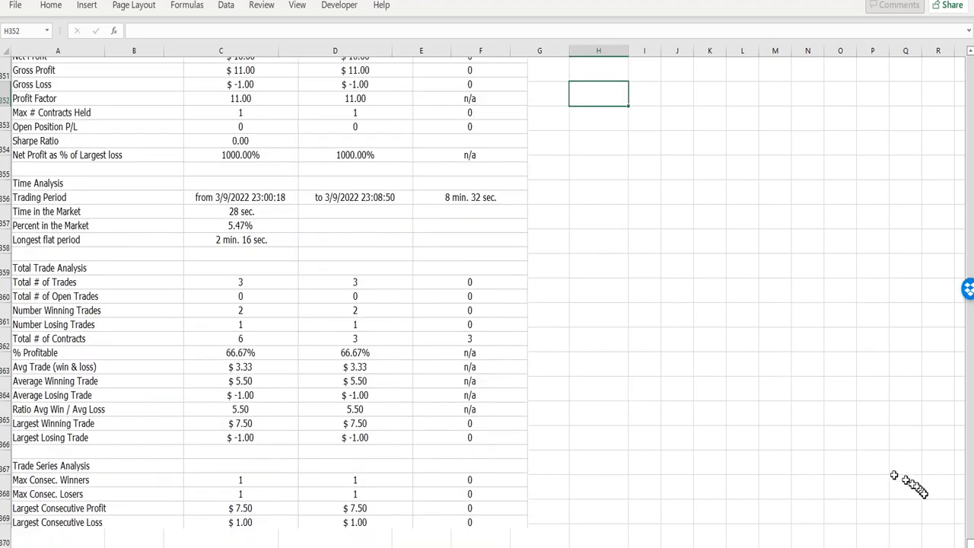
{"action": "scroll", "coordinate": [487, 304], "scroll_direction": "up", "scroll_amount": 4}
{"action": "scroll", "coordinate": [487, 305], "scroll_direction": "down", "scroll_amount": 2}
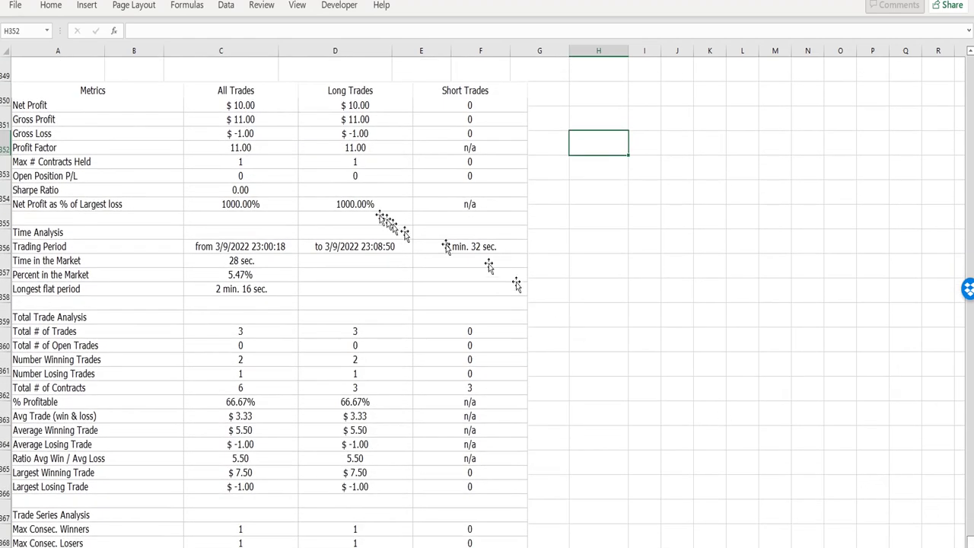